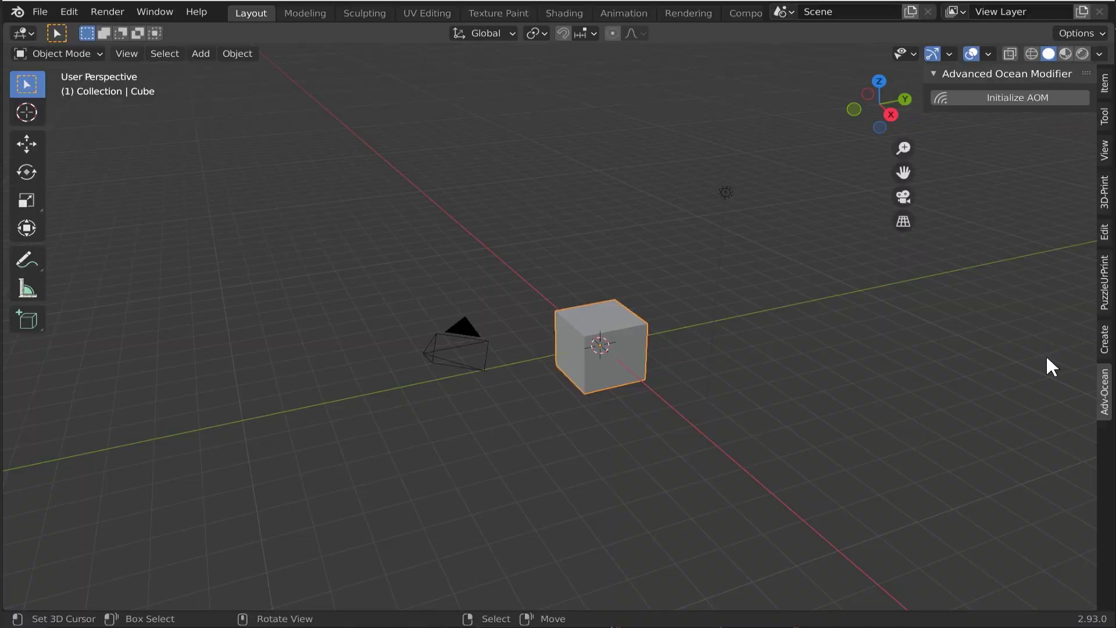
Initialize the Advanced Ocean Modifier to create an ocean and add wind ripples to it.
{"action": "left_click", "coordinate": [987, 96]}
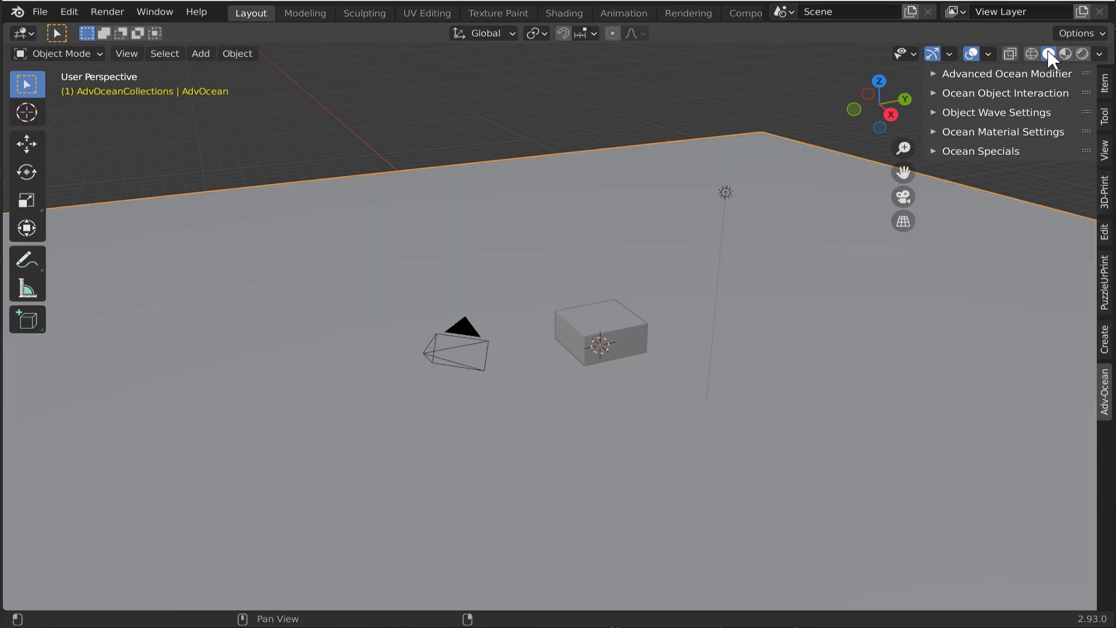
{"action": "left_click", "coordinate": [933, 151]}
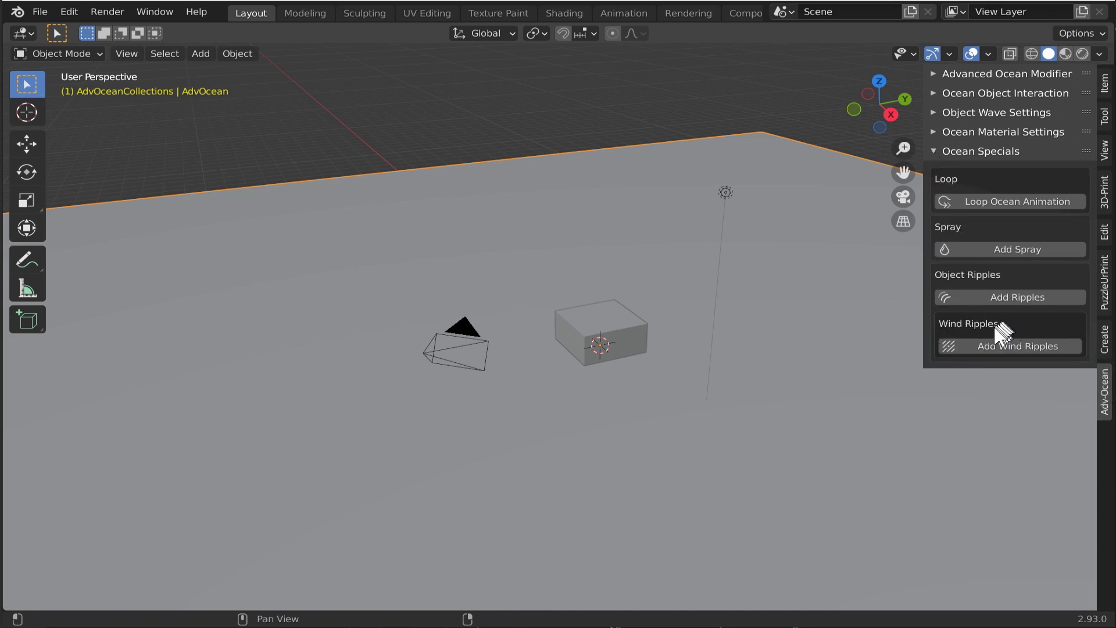
{"action": "left_click", "coordinate": [996, 342]}
{"action": "scroll", "coordinate": [951, 459], "scroll_direction": "down", "scroll_amount": 1}
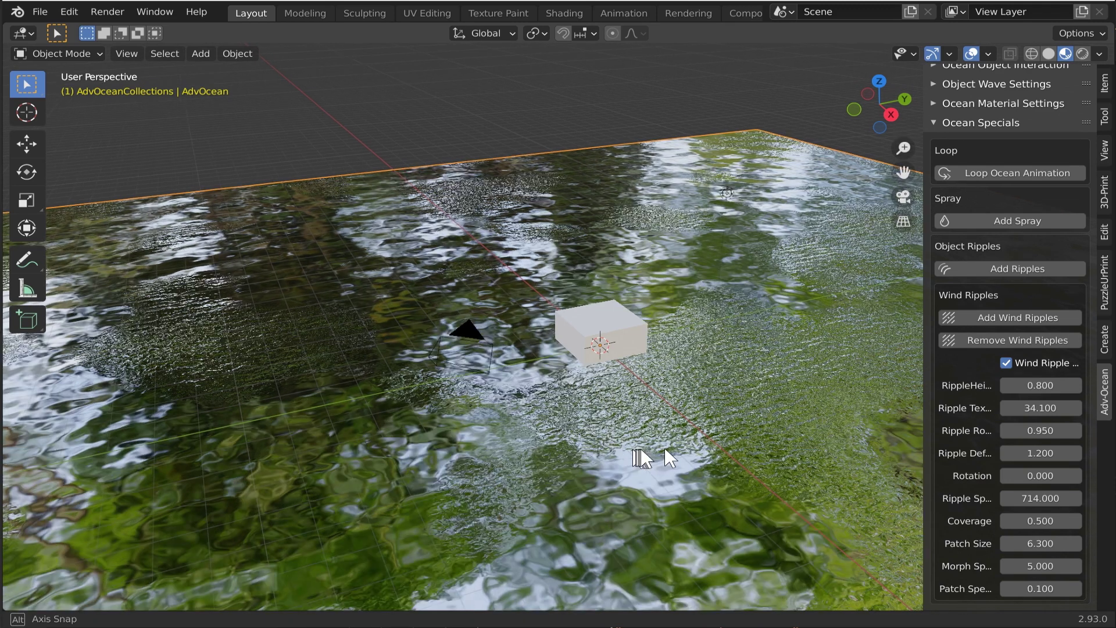
{"action": "middle_click_drag", "start_coordinate": [689, 444], "coordinate": [693, 440]}
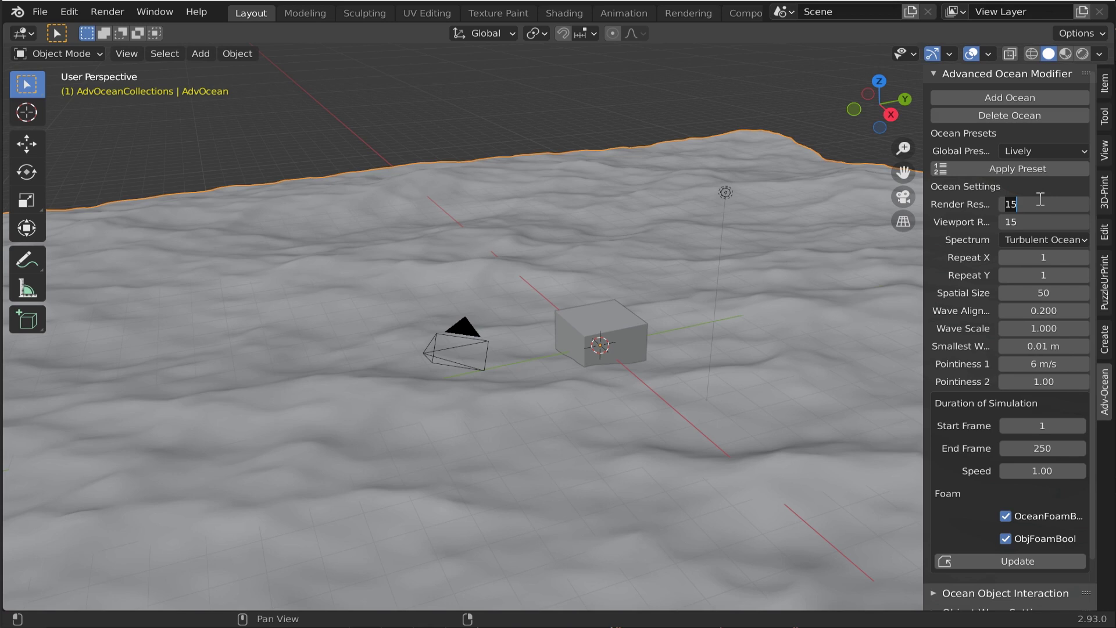
Confirm the ocean's render resolution and switch off wave bump, transparency and dynamic paint in its performance settings.
{"action": "key", "text": "Return"}
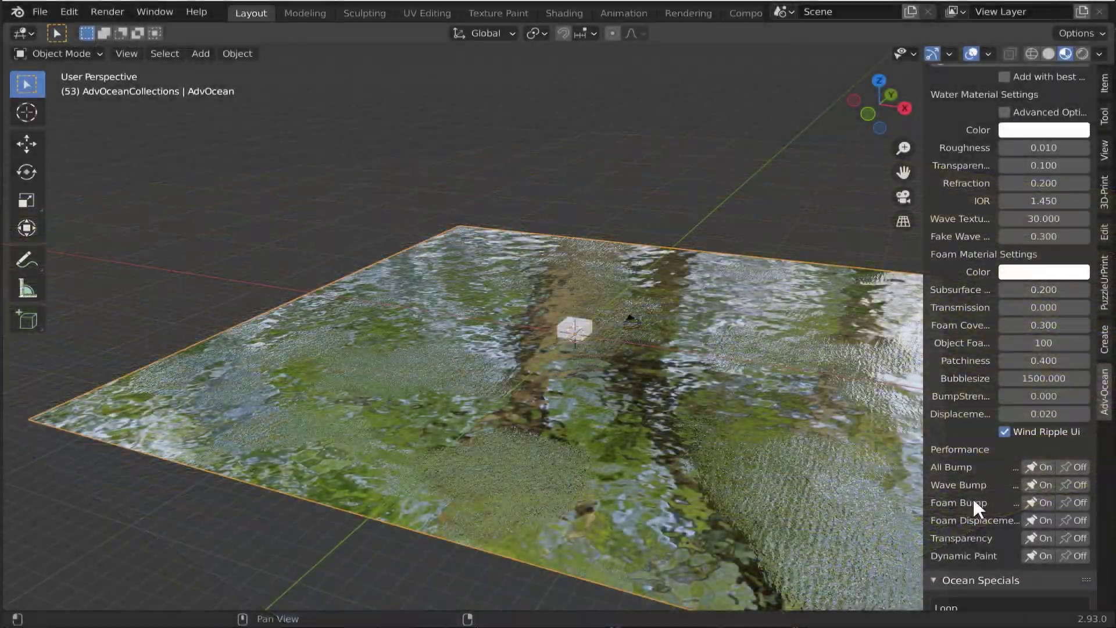
{"action": "left_click", "coordinate": [1073, 482]}
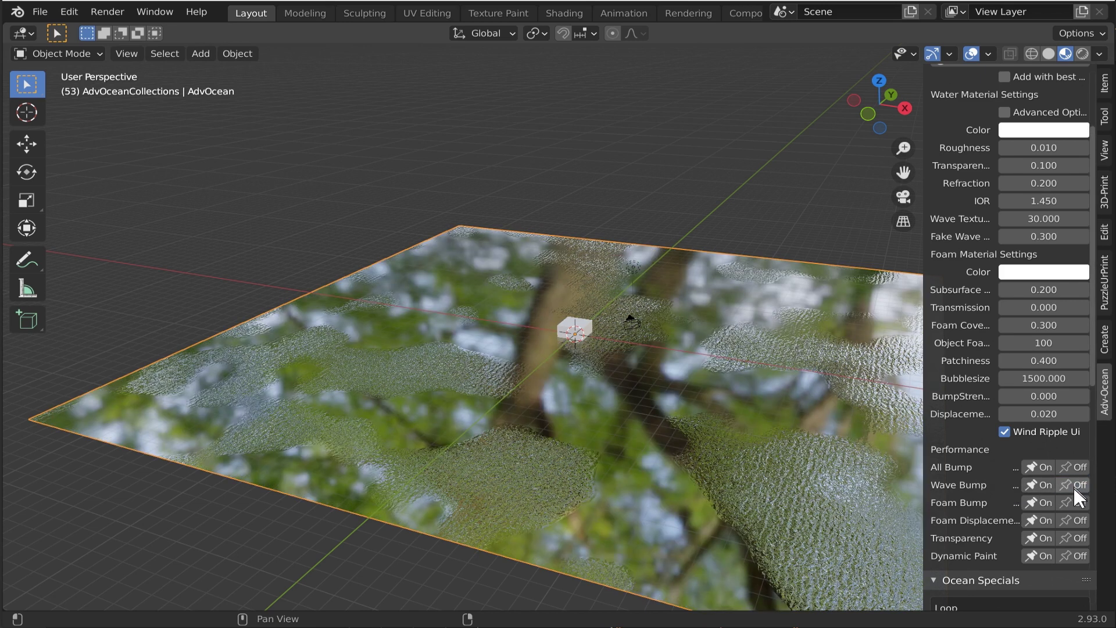
{"action": "left_click", "coordinate": [1075, 538]}
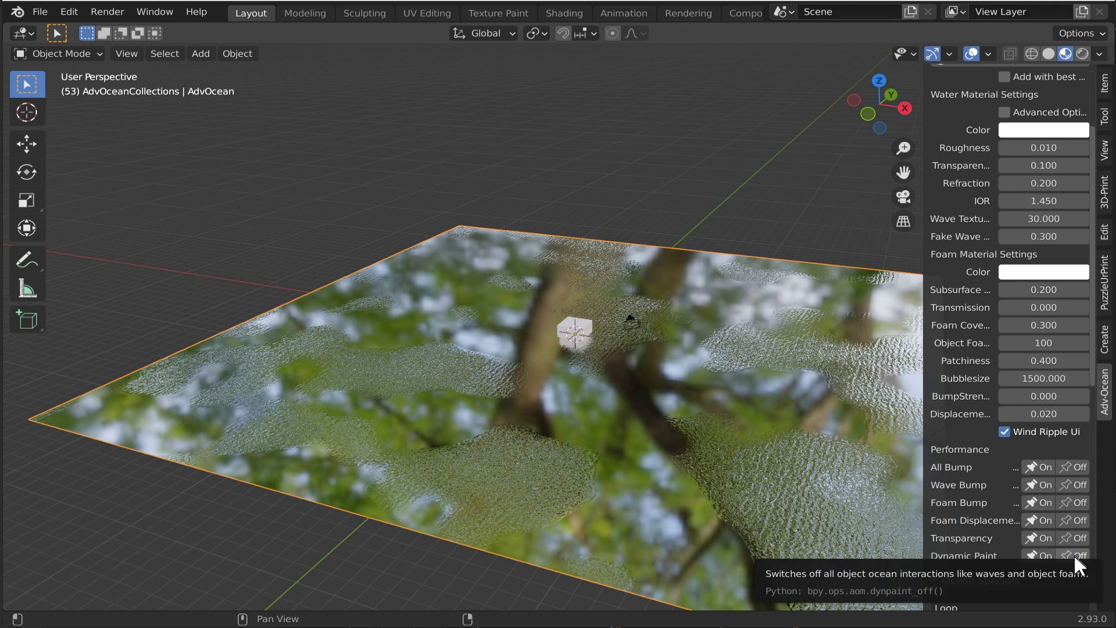
{"action": "left_click", "coordinate": [1074, 555]}
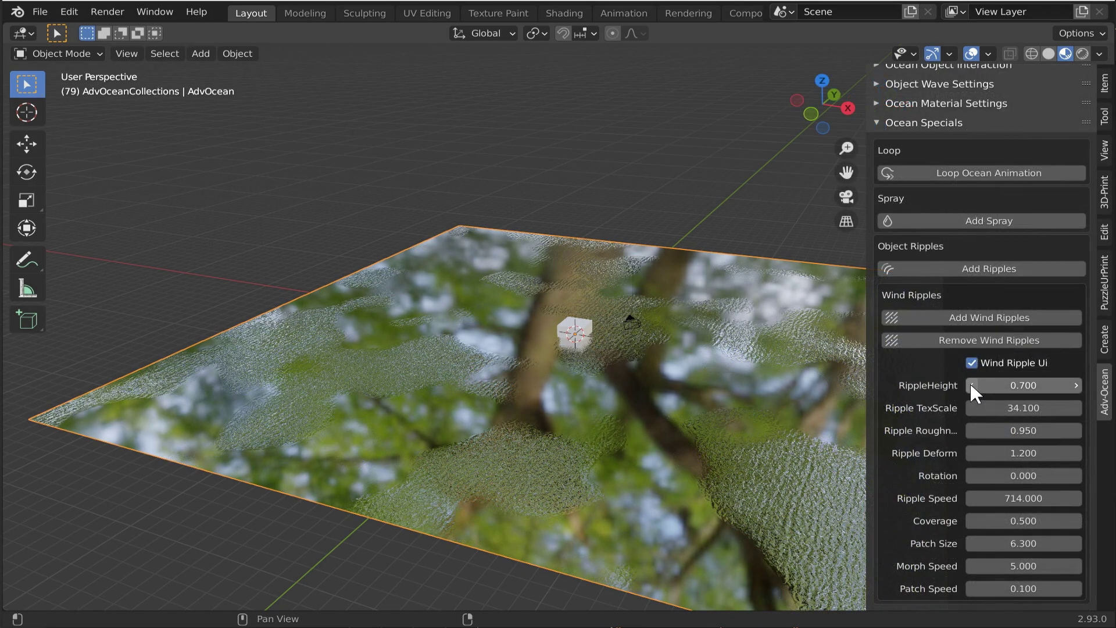
Try a wind ripple height of 0.100 and settle on 0.500.
{"action": "left_click", "coordinate": [970, 384]}
{"action": "left_click", "coordinate": [970, 384]}
{"action": "left_click", "coordinate": [971, 384]}
{"action": "left_click", "coordinate": [970, 385]}
{"action": "left_click", "coordinate": [970, 384]}
{"action": "left_click", "coordinate": [970, 384]}
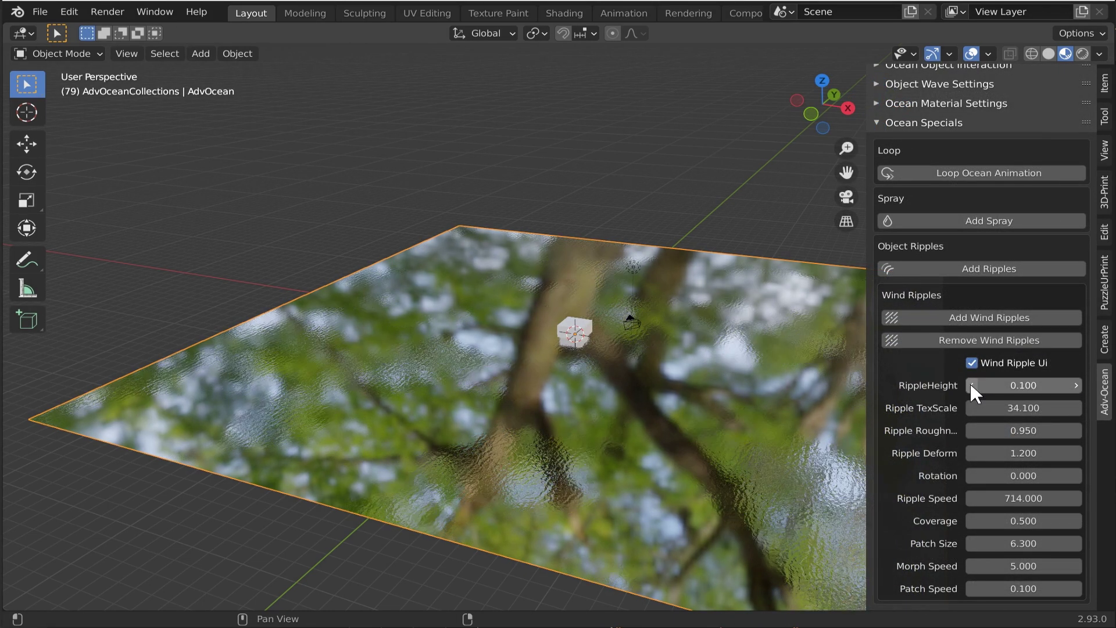
{"action": "left_click", "coordinate": [1074, 385]}
{"action": "left_click", "coordinate": [1075, 385]}
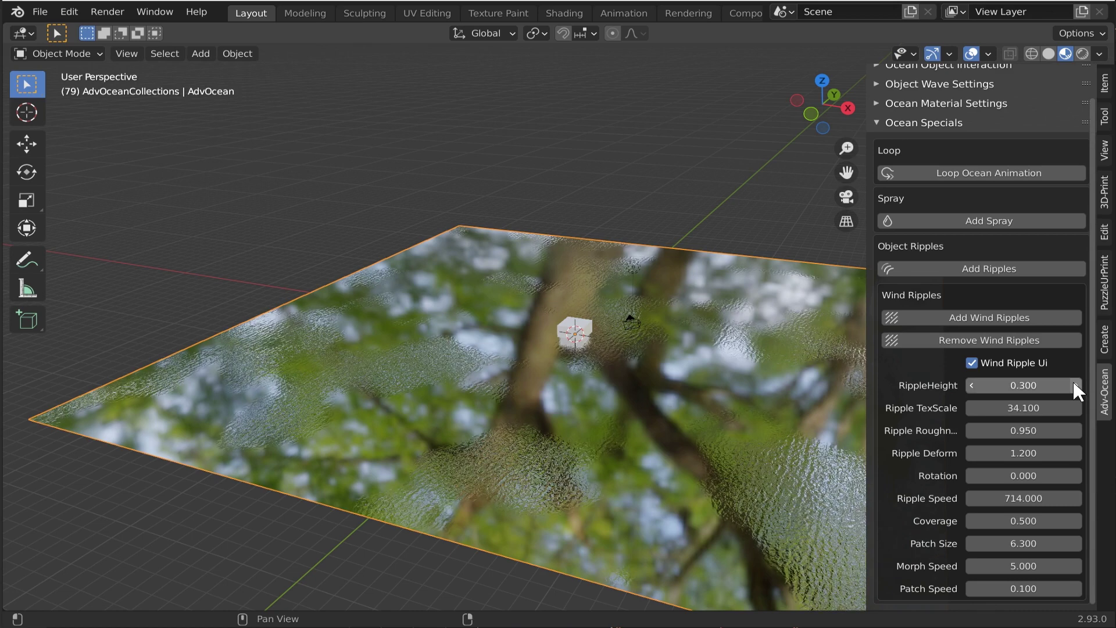
{"action": "left_click", "coordinate": [1072, 378]}
{"action": "left_click", "coordinate": [1073, 379]}
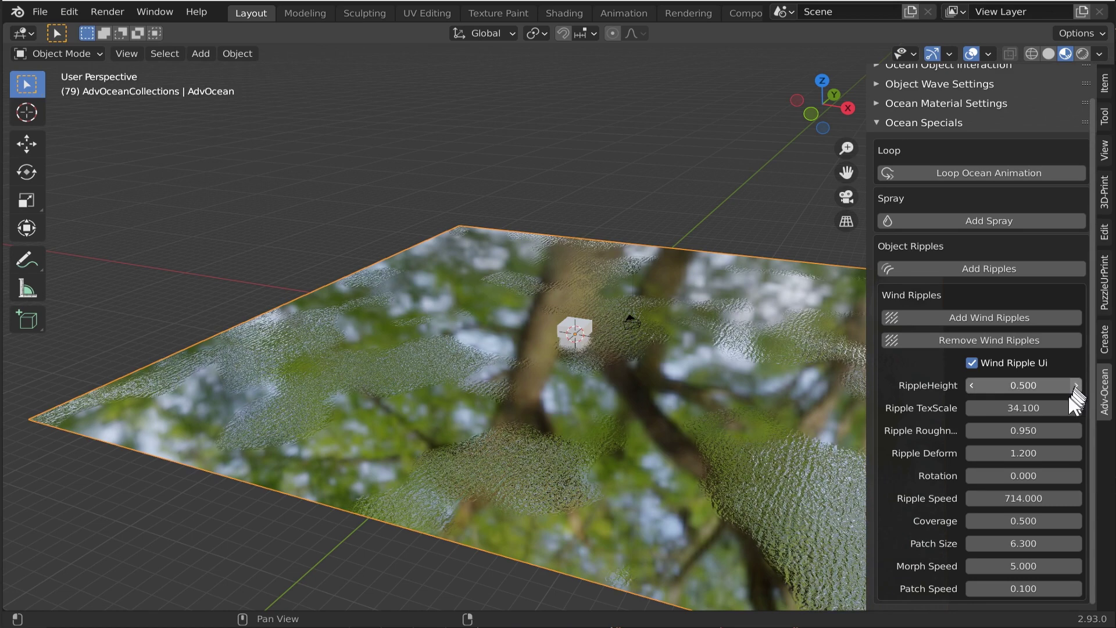
Raise the wind ripples' texture scale to 109.200 and widen the sidebar to show the full setting names.
{"action": "left_click_drag", "start_coordinate": [1034, 407], "coordinate": [1114, 408]}
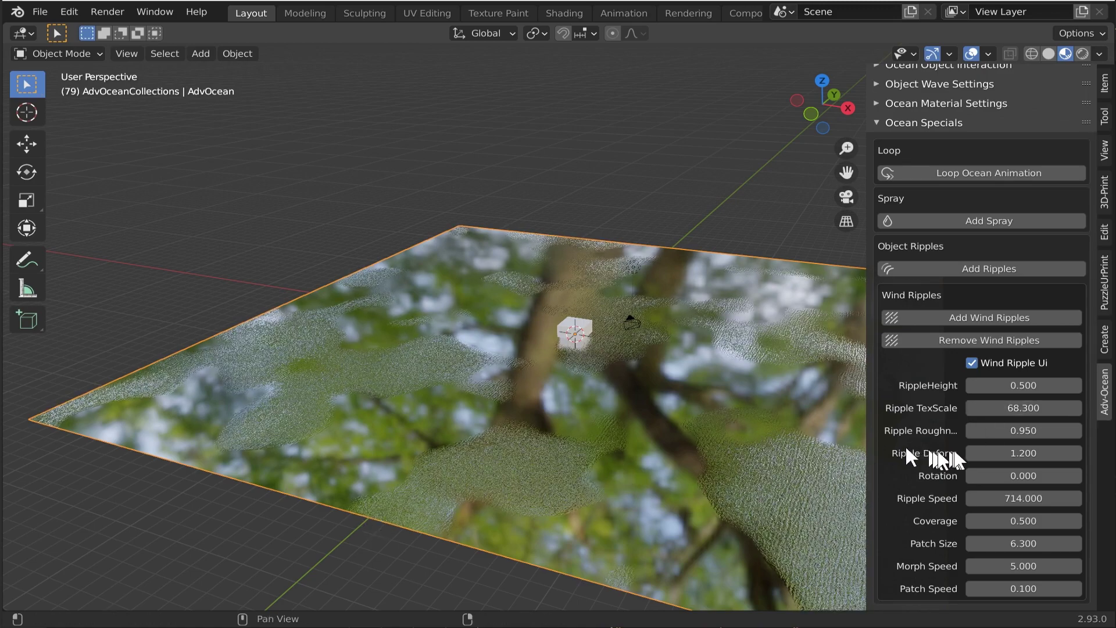
{"action": "left_click_drag", "start_coordinate": [1022, 407], "coordinate": [1063, 407]}
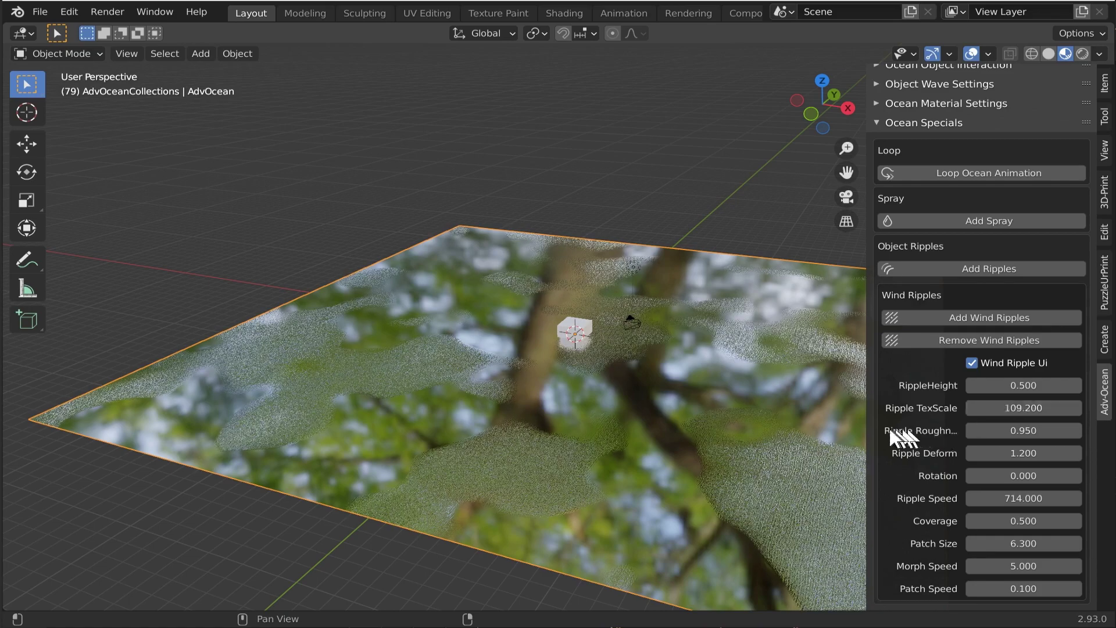
{"action": "left_click_drag", "start_coordinate": [872, 429], "coordinate": [830, 429]}
Try ripple roughness values of 1.900 and 0.000 while viewing a ripple patch up close.
{"action": "middle_click_drag", "start_coordinate": [677, 429], "coordinate": [597, 394]}
{"action": "scroll", "coordinate": [595, 390], "scroll_direction": "up", "scroll_amount": 2}
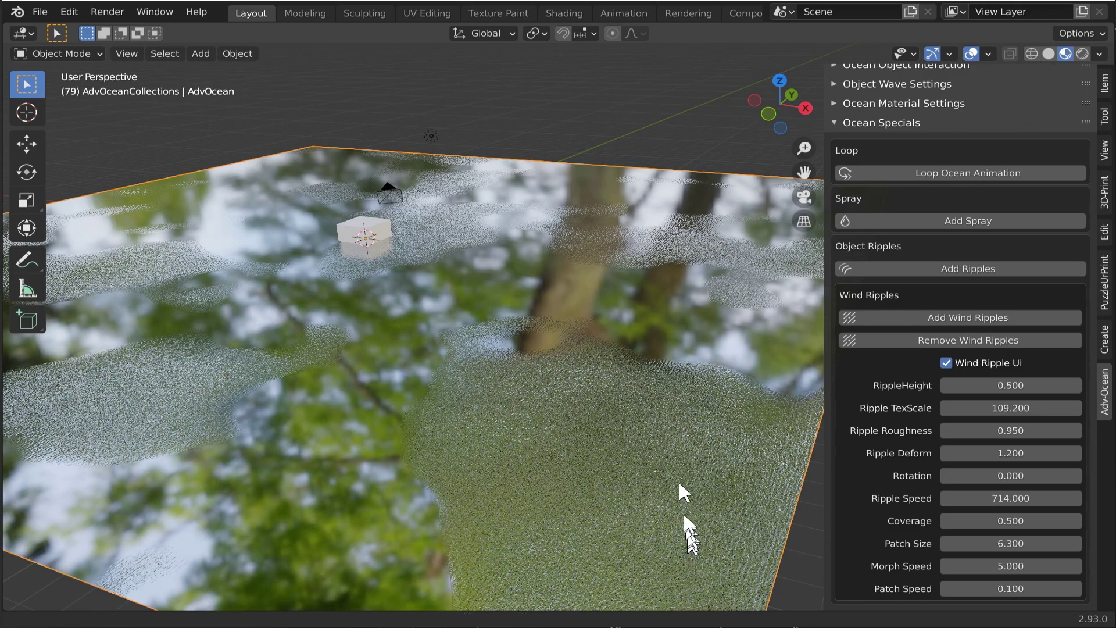
{"action": "middle_click_drag", "start_coordinate": [680, 485], "coordinate": [661, 445], "text": "shift"}
{"action": "scroll", "coordinate": [661, 446], "scroll_direction": "up", "scroll_amount": 2}
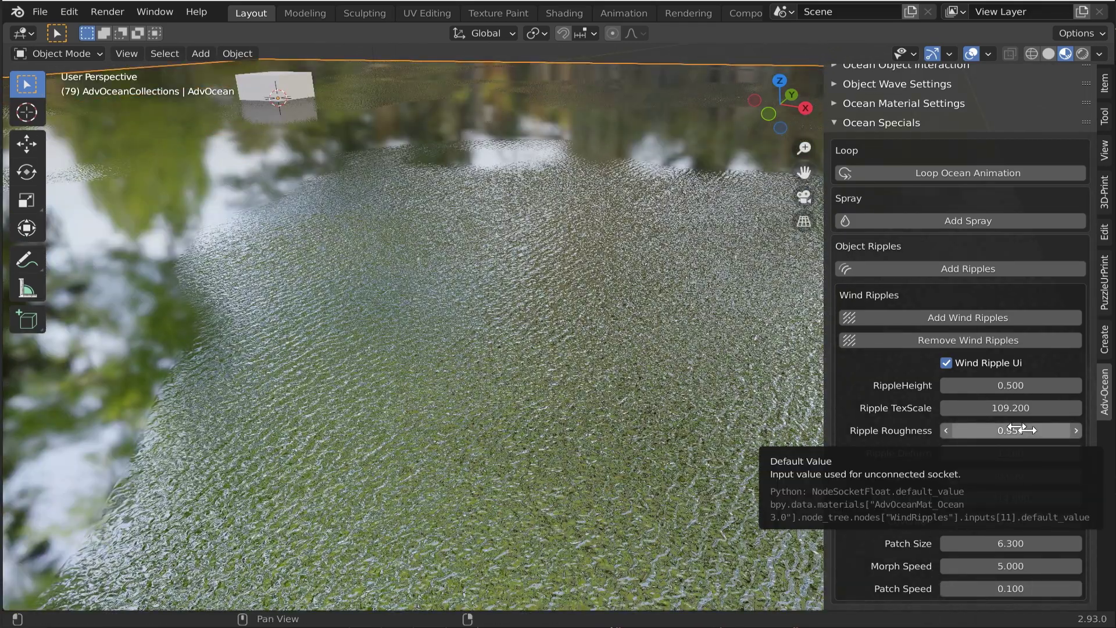
{"action": "left_click_drag", "start_coordinate": [1017, 429], "coordinate": [958, 430]}
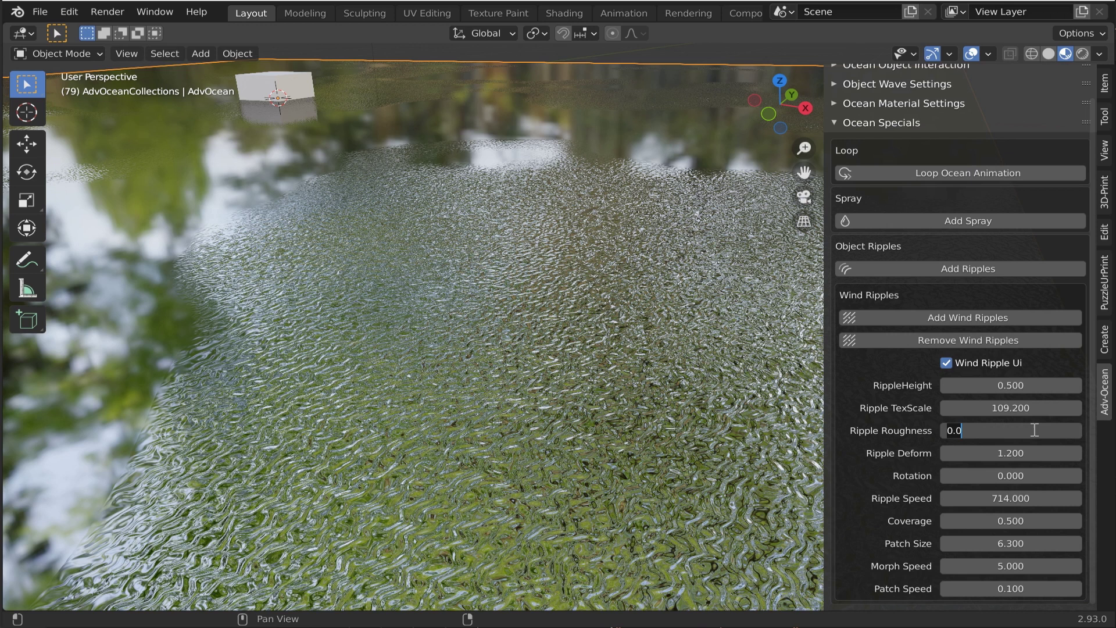
{"action": "key", "text": "Return"}
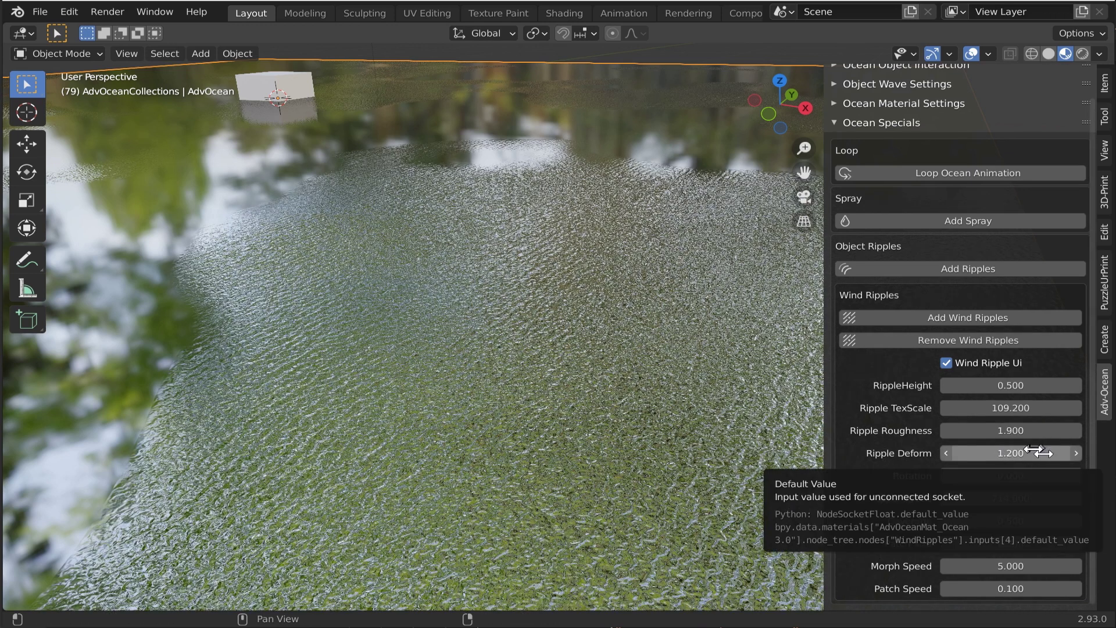
{"action": "double_click", "coordinate": [1028, 430]}
{"action": "type", "text": "0"}
{"action": "key", "text": "Return"}
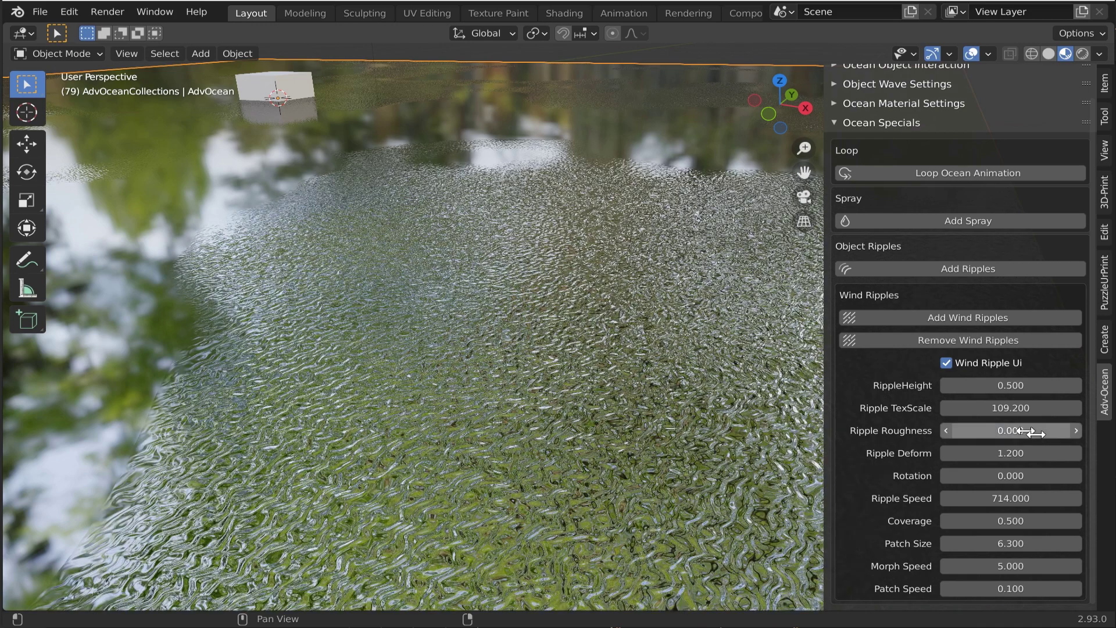
Try a ripple deform of 0.000 and raise it to 14.100.
{"action": "left_click_drag", "start_coordinate": [1024, 453], "coordinate": [944, 452]}
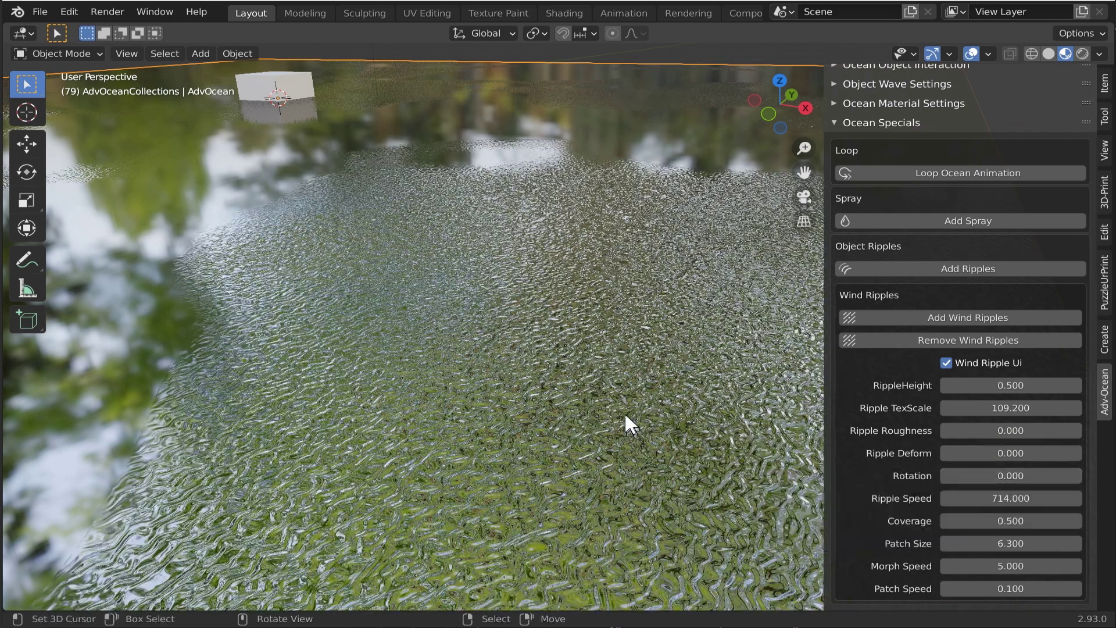
{"action": "scroll", "coordinate": [624, 412], "scroll_direction": "down", "scroll_amount": 2}
{"action": "left_click", "coordinate": [1078, 451]}
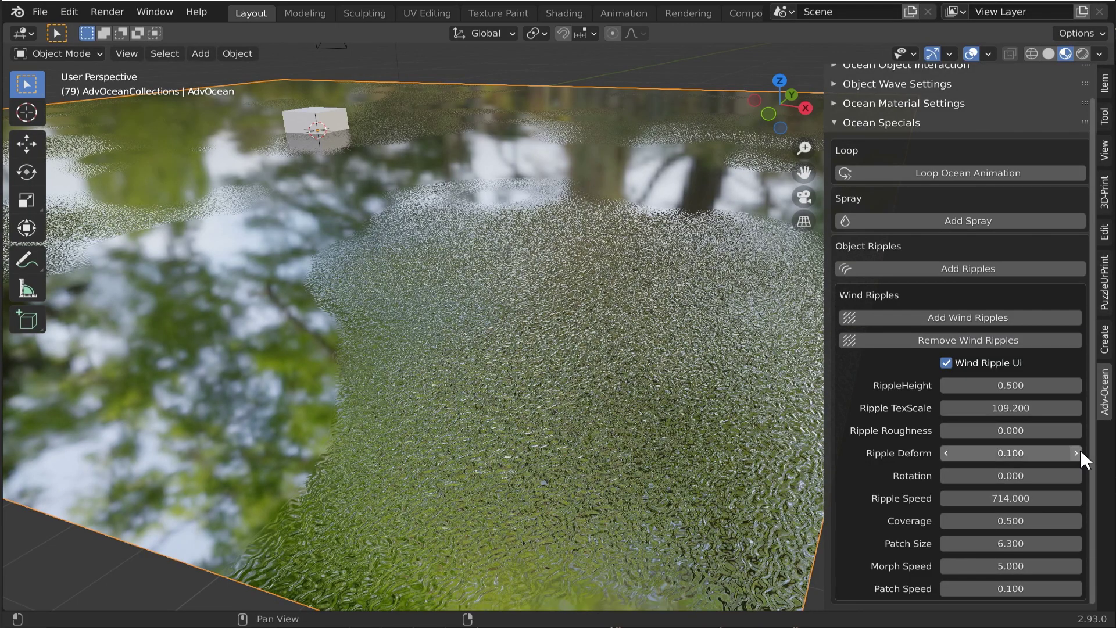
{"action": "left_click", "coordinate": [1079, 451]}
{"action": "left_click_drag", "start_coordinate": [1052, 452], "coordinate": [1093, 453]}
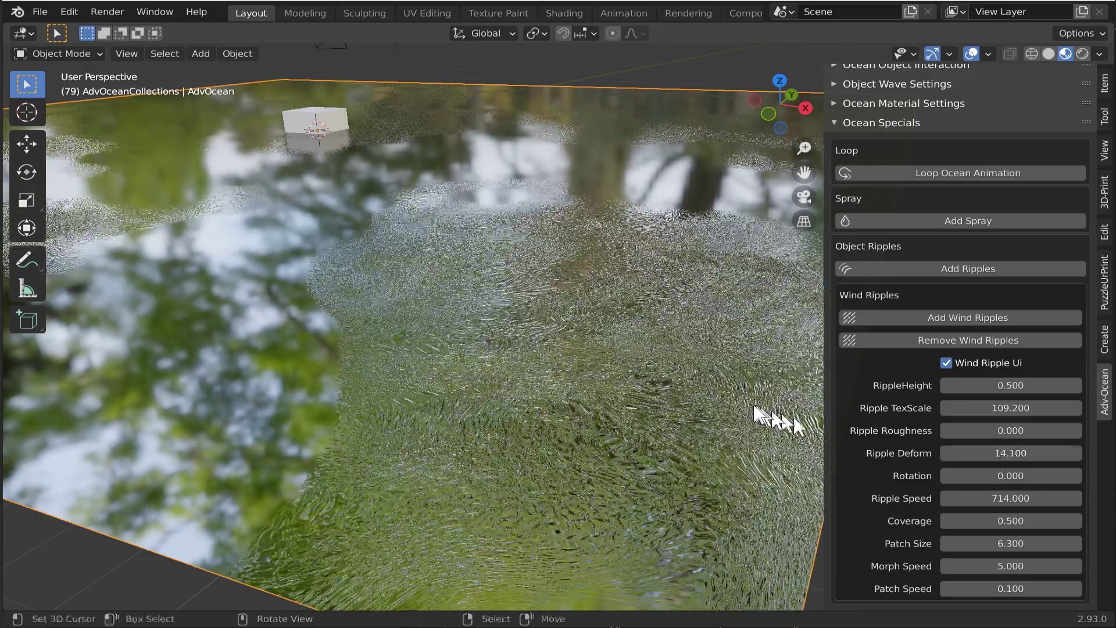
Play the animation to examine how the strongly deformed ripples move across the water.
{"action": "middle_click_drag", "start_coordinate": [737, 428], "coordinate": [750, 446]}
{"action": "key", "text": "space"}
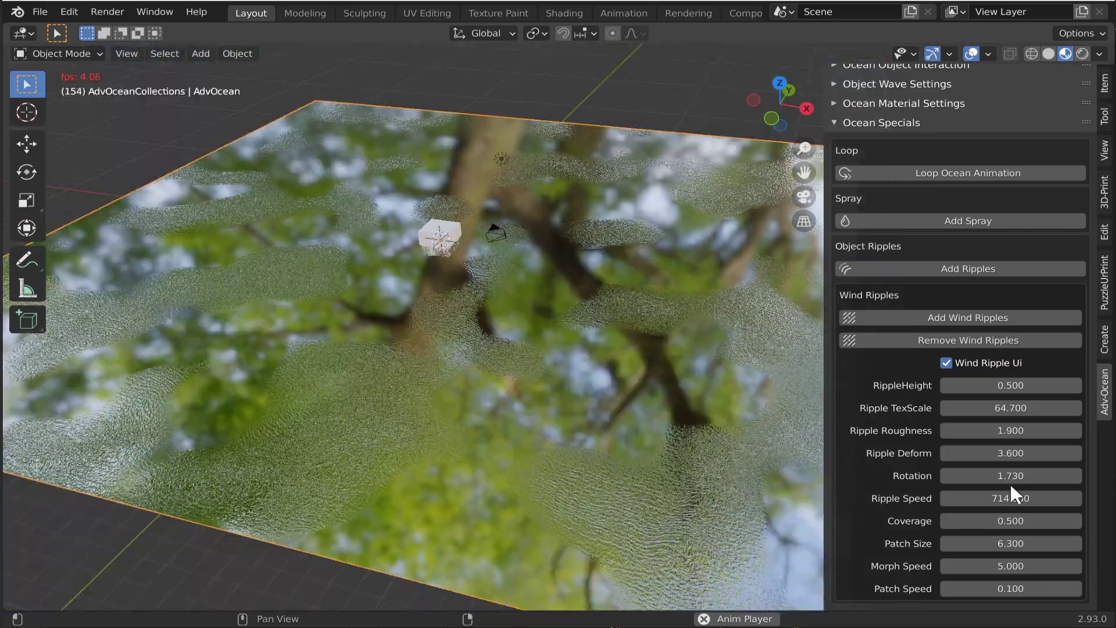
{"action": "key", "text": "space"}
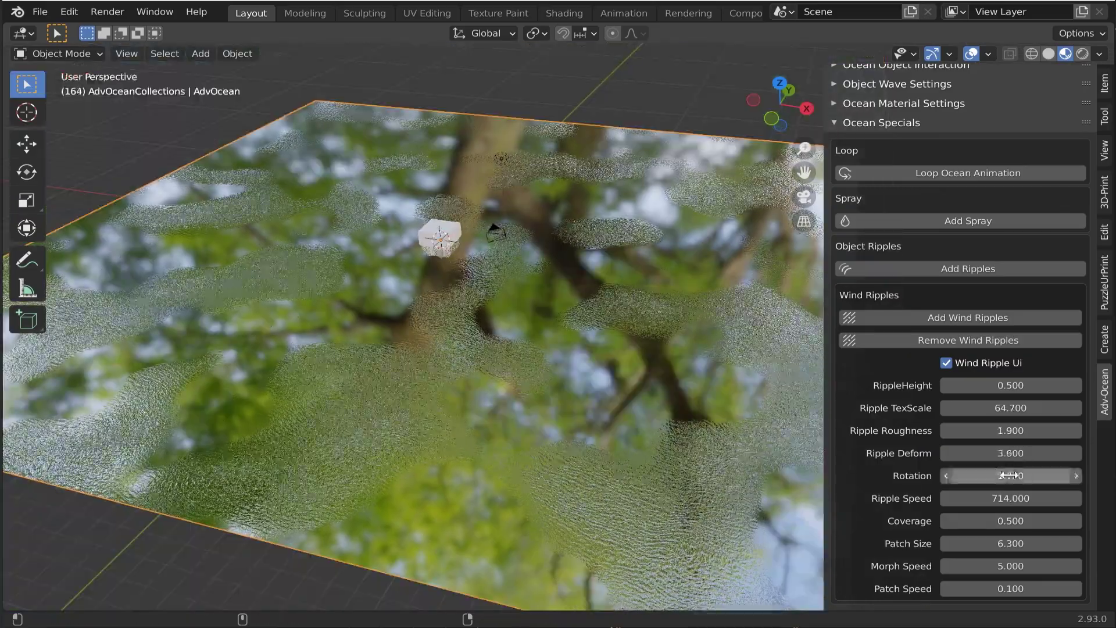
Set the wind ripples' rotation to 1.010 and preview the direction in the animation.
{"action": "mouse_move", "coordinate": [1008, 475]}
{"action": "left_mouse_down"}
{"action": "mouse_move", "coordinate": [957, 476]}
{"action": "mouse_move", "coordinate": [1012, 477]}
{"action": "left_mouse_up"}
{"action": "key", "text": "space"}
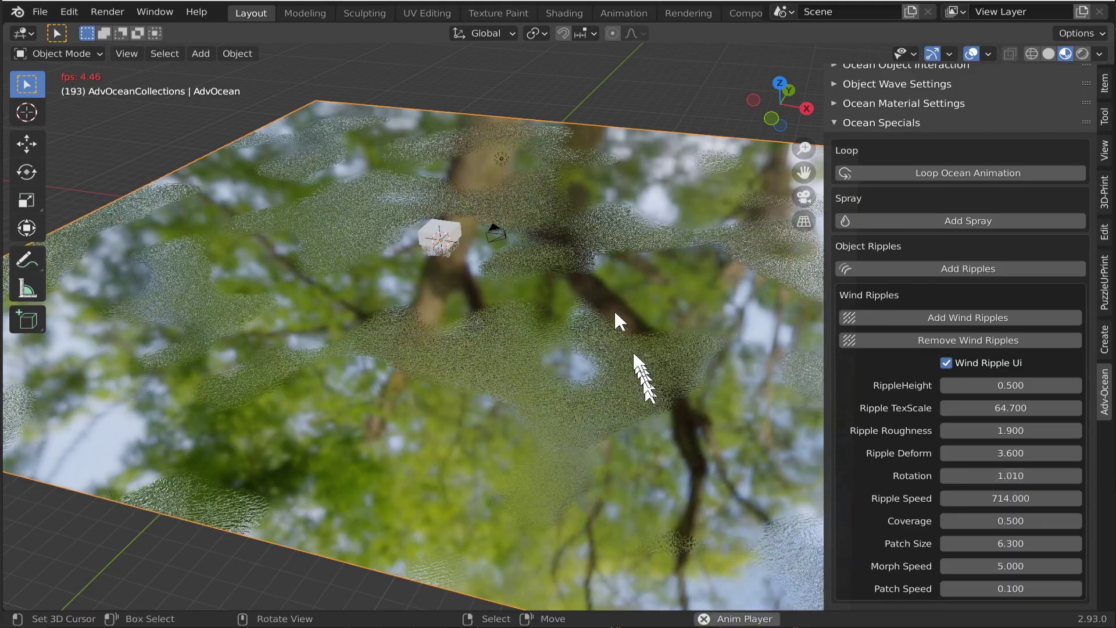
{"action": "key", "text": "space"}
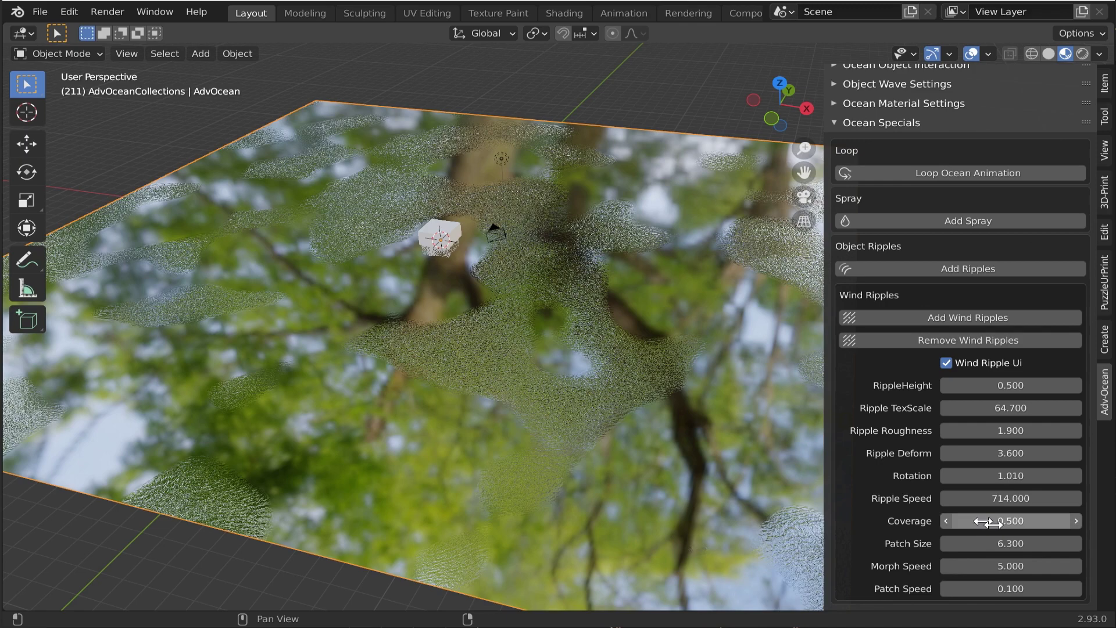
Set the ripple speed to 901.300 and preview the motion in the animation.
{"action": "left_click_drag", "start_coordinate": [1006, 498], "coordinate": [1023, 497]}
{"action": "key", "text": "space"}
{"action": "key", "text": "space"}
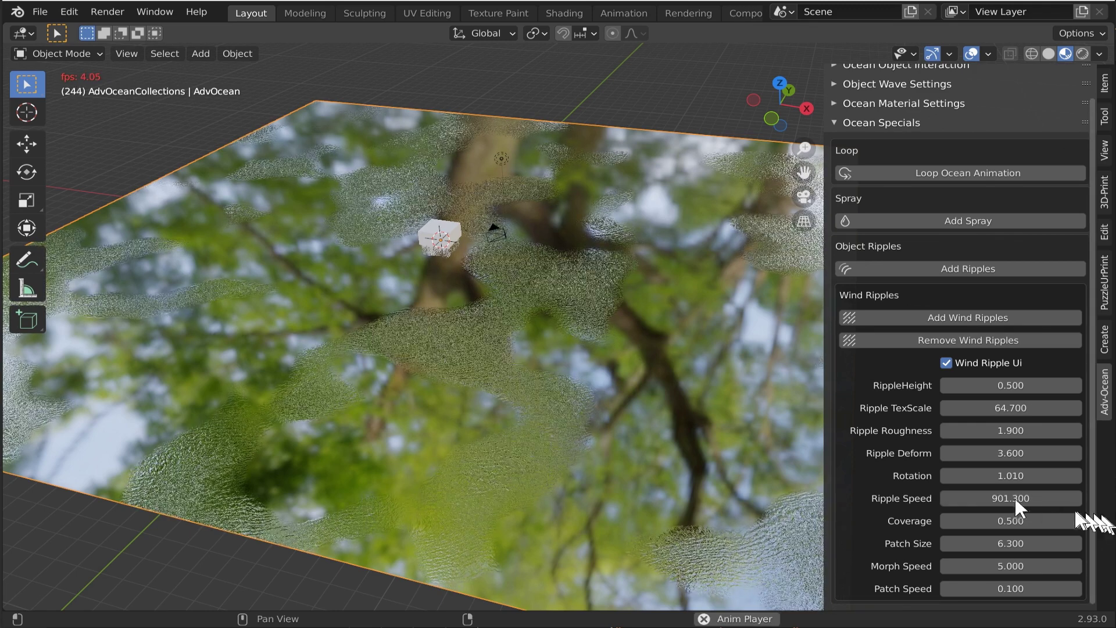
{"action": "key", "text": "space"}
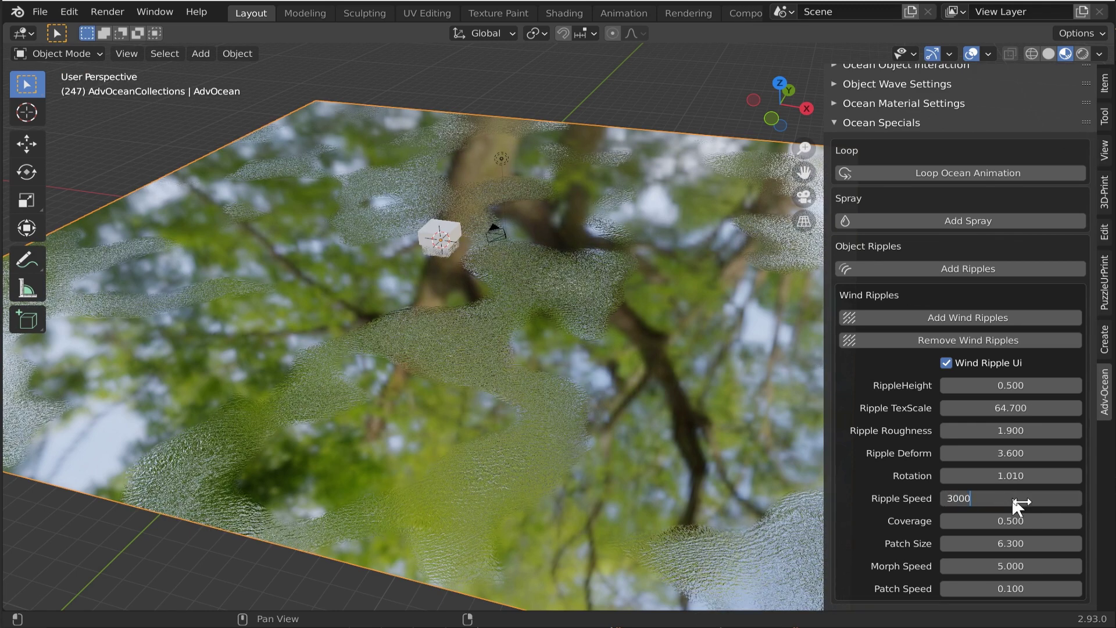
Set the ripple speed to 3000 and play the animation to check the faster motion.
{"action": "key", "text": "Return"}
{"action": "key", "text": "space"}
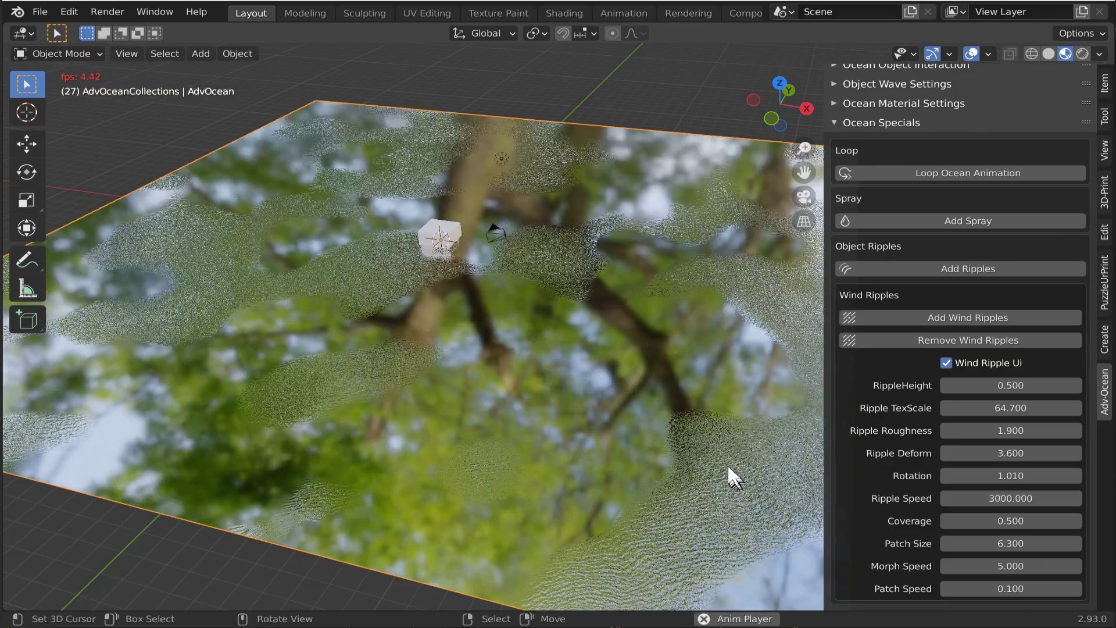
{"action": "key", "text": "space"}
Set the wind ripples' speed to 700.
{"action": "left_click", "coordinate": [1001, 498]}
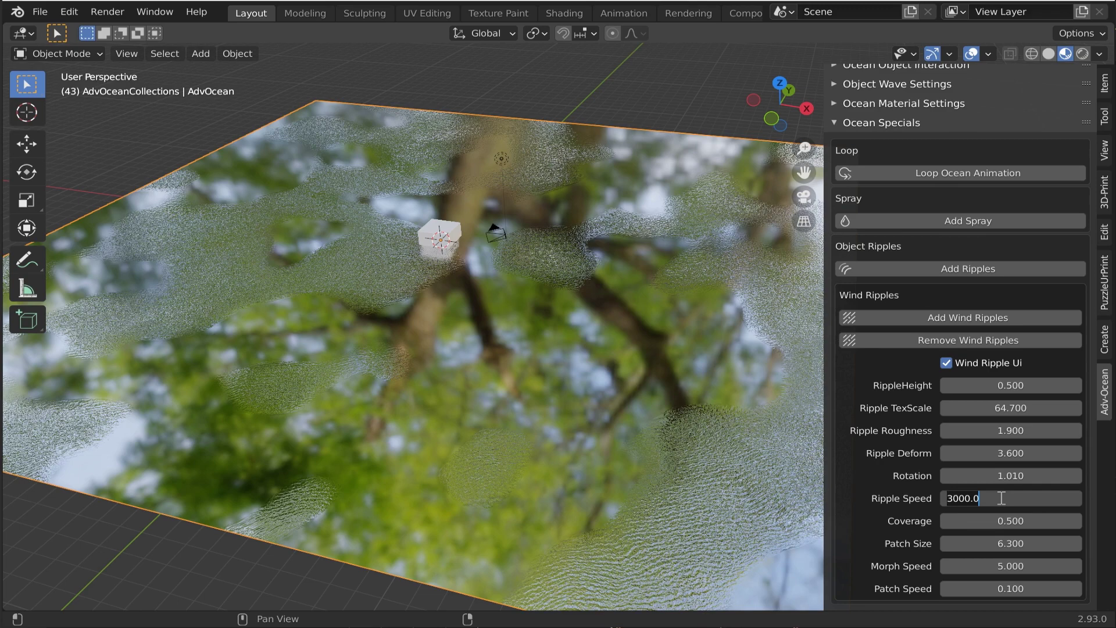
{"action": "type", "text": "700"}
{"action": "key", "text": "Return"}
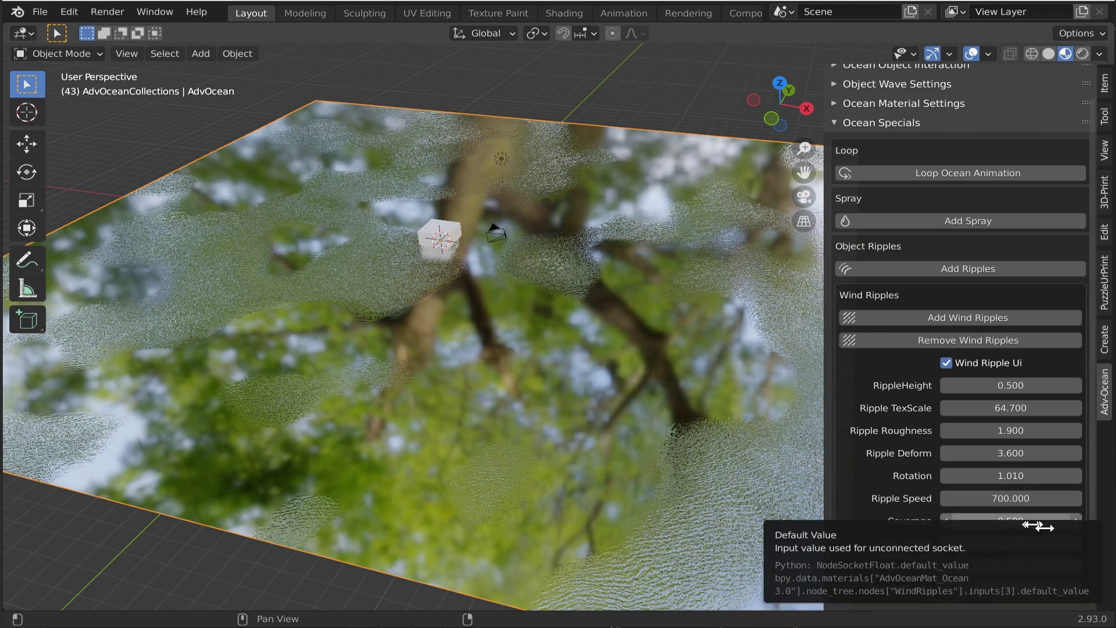
Raise the wind ripples' coverage to 1.000 so they fill the whole ocean surface.
{"action": "left_click", "coordinate": [1075, 520]}
{"action": "left_click", "coordinate": [1075, 520]}
{"action": "left_click", "coordinate": [1075, 520]}
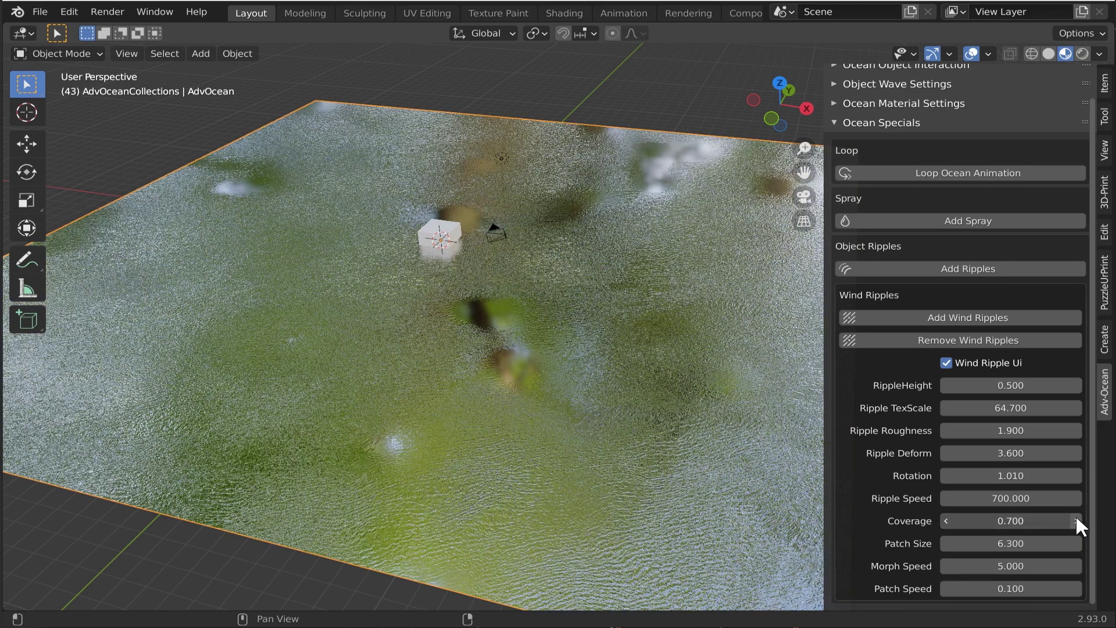
{"action": "left_click", "coordinate": [1075, 520]}
{"action": "left_click", "coordinate": [1075, 521]}
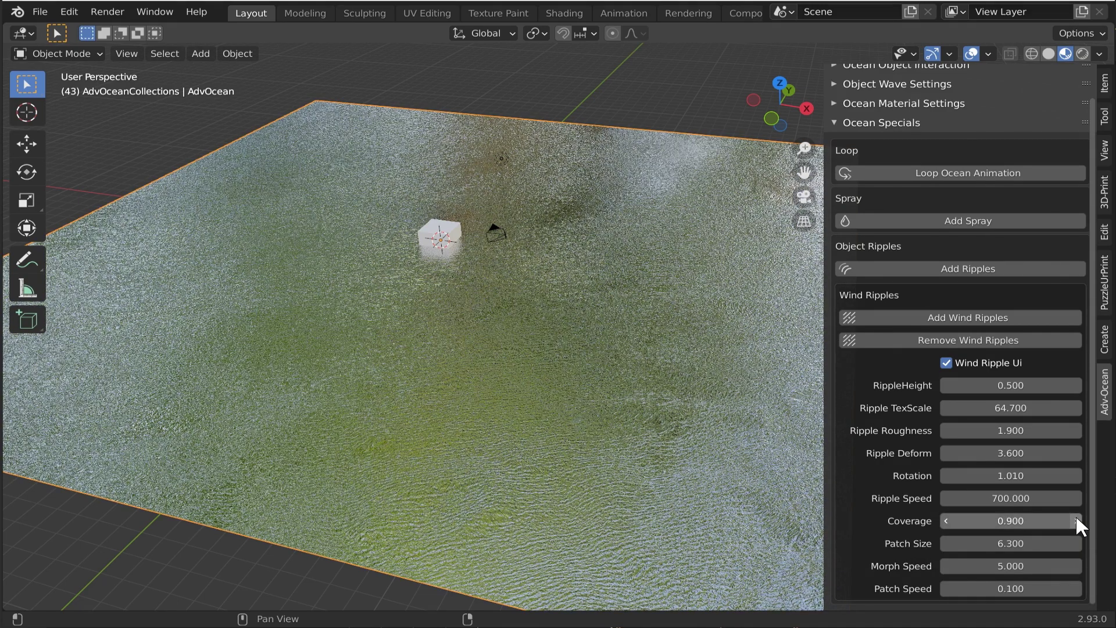
Lower the wind ripples' coverage to 0.300 and bring it back up to 0.500.
{"action": "left_click", "coordinate": [947, 521]}
{"action": "left_click", "coordinate": [947, 521]}
{"action": "left_click", "coordinate": [947, 521]}
{"action": "left_click", "coordinate": [946, 521]}
{"action": "left_click", "coordinate": [946, 521]}
{"action": "left_click", "coordinate": [946, 522]}
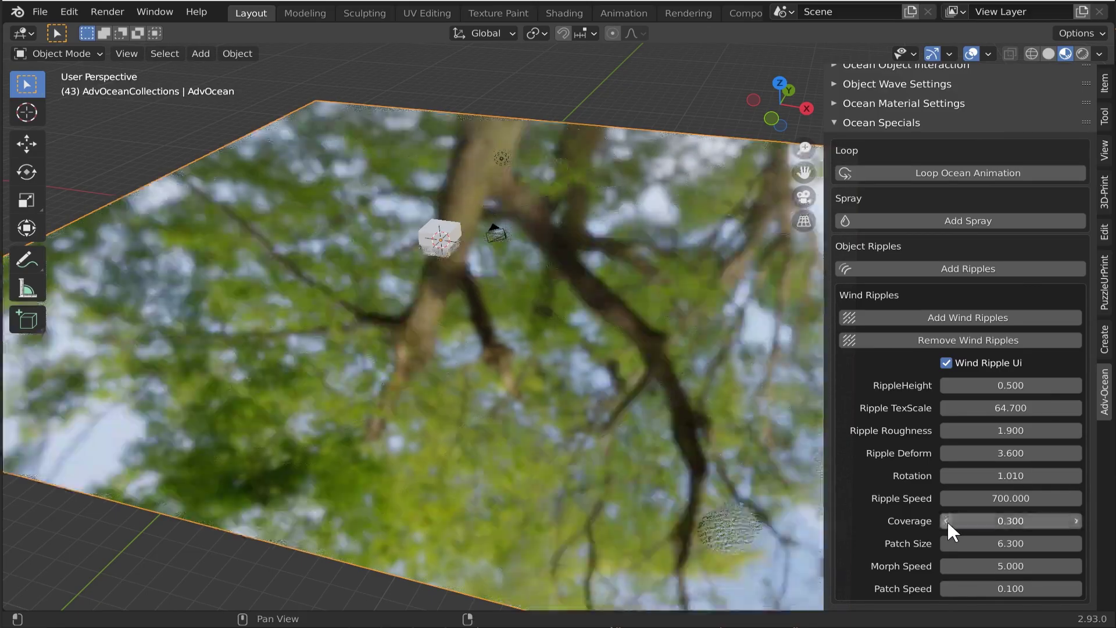
{"action": "left_click", "coordinate": [1075, 520]}
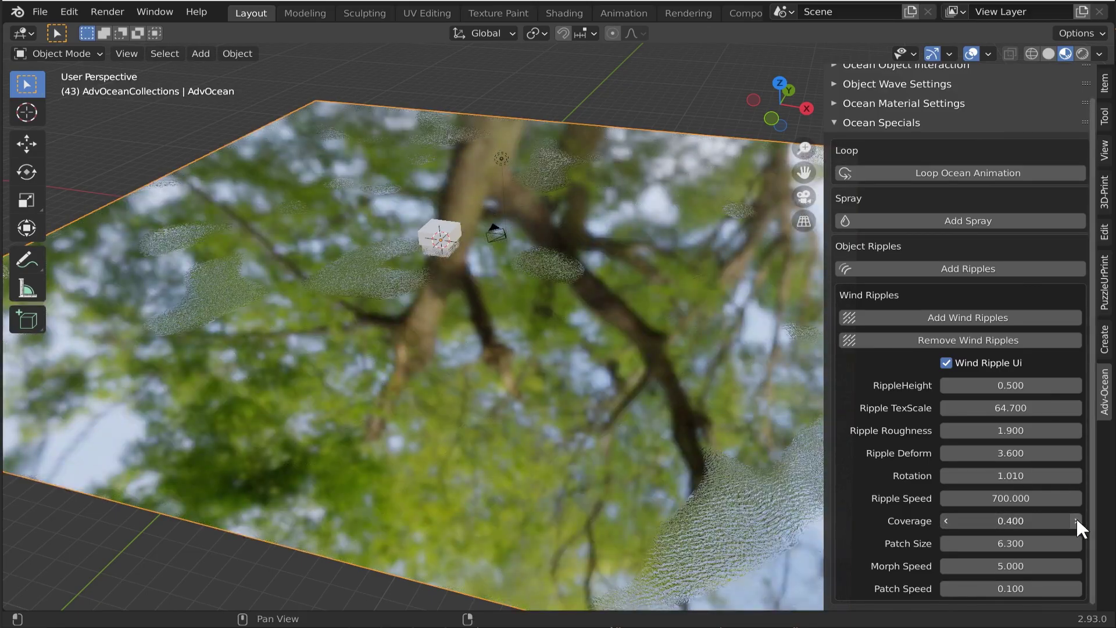
{"action": "left_click", "coordinate": [1075, 520]}
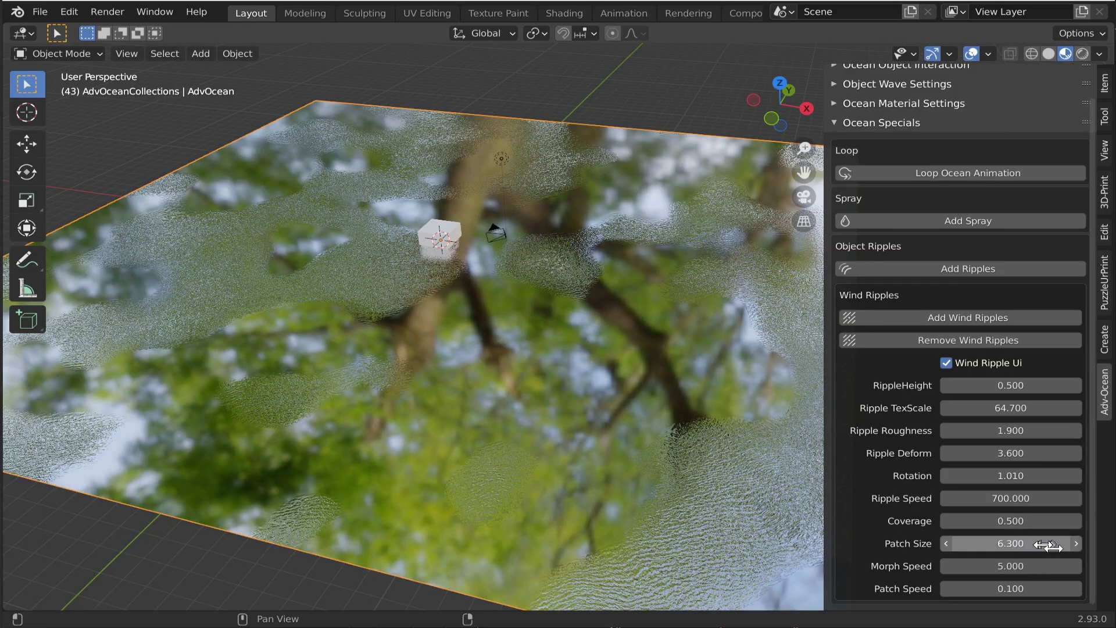
Raise the wind ripples' patch size to 12.000 and their morph speed to 15.
{"action": "mouse_move", "coordinate": [1046, 545]}
{"action": "left_mouse_down"}
{"action": "mouse_move", "coordinate": [1092, 545]}
{"action": "mouse_move", "coordinate": [1042, 543]}
{"action": "left_mouse_up"}
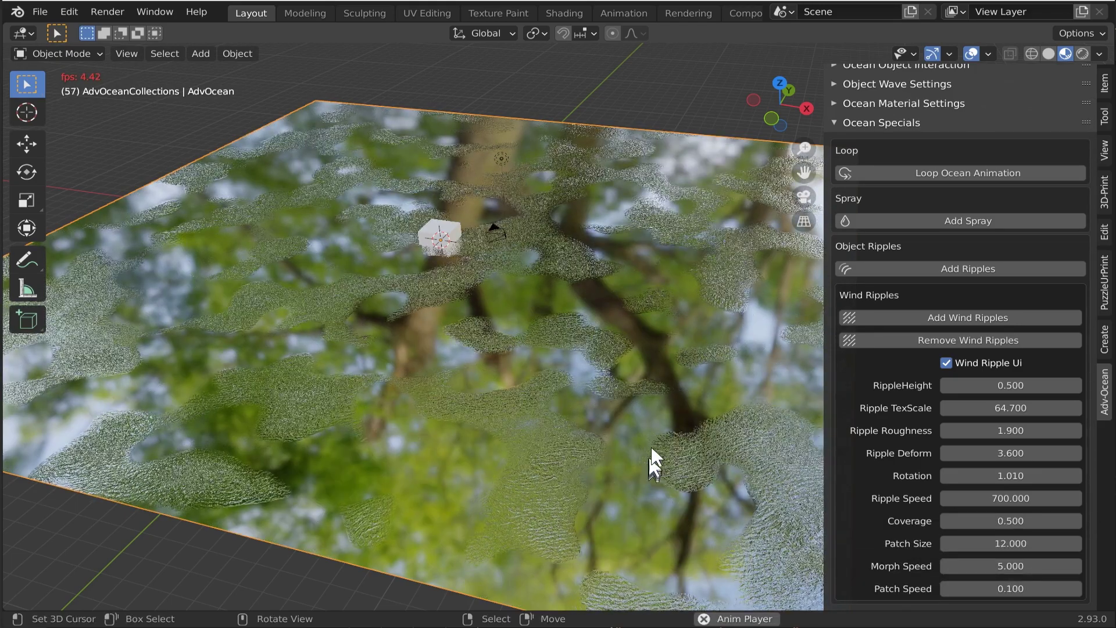
{"action": "left_click", "coordinate": [1016, 566]}
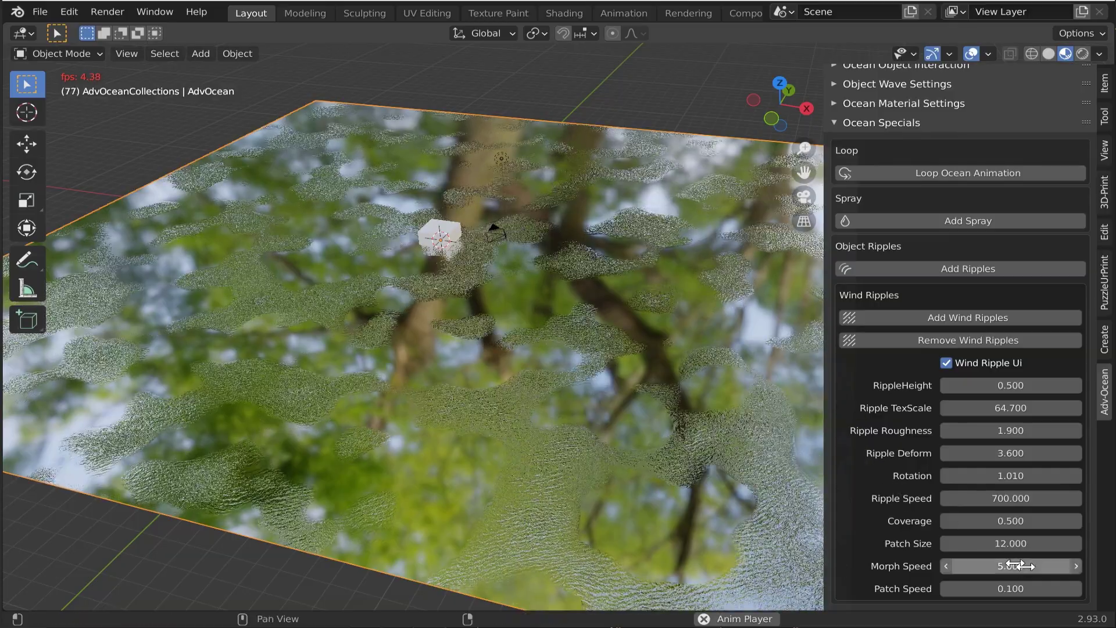
{"action": "type", "text": "5.0"}
{"action": "key", "text": "Return"}
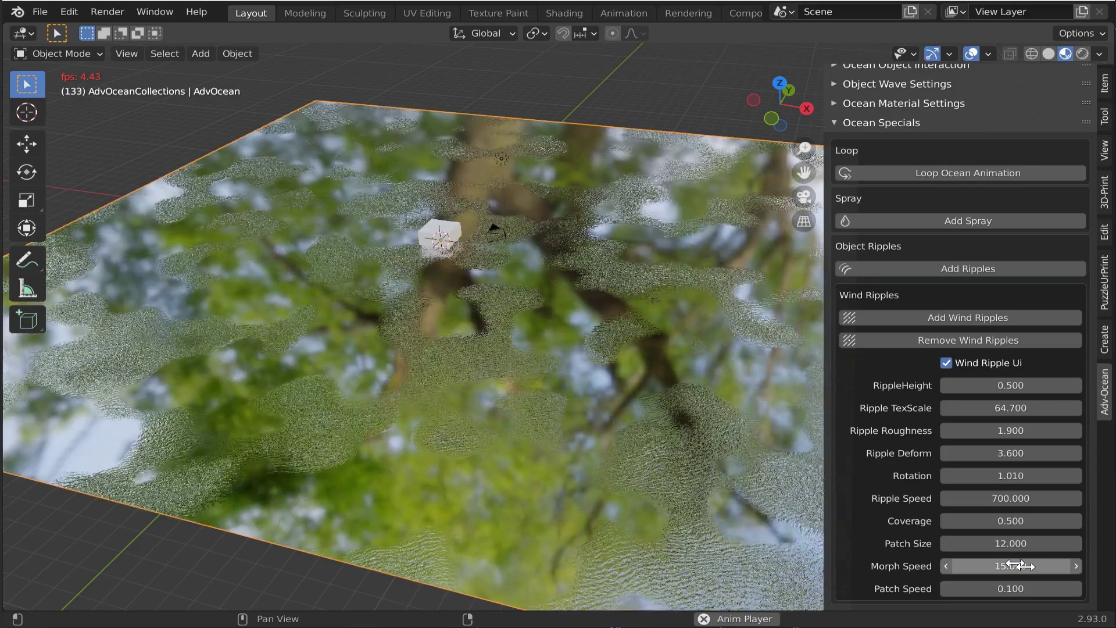
Set the wind ripples' morph speed back to 5 and play the ocean animation.
{"action": "left_click", "coordinate": [1021, 565]}
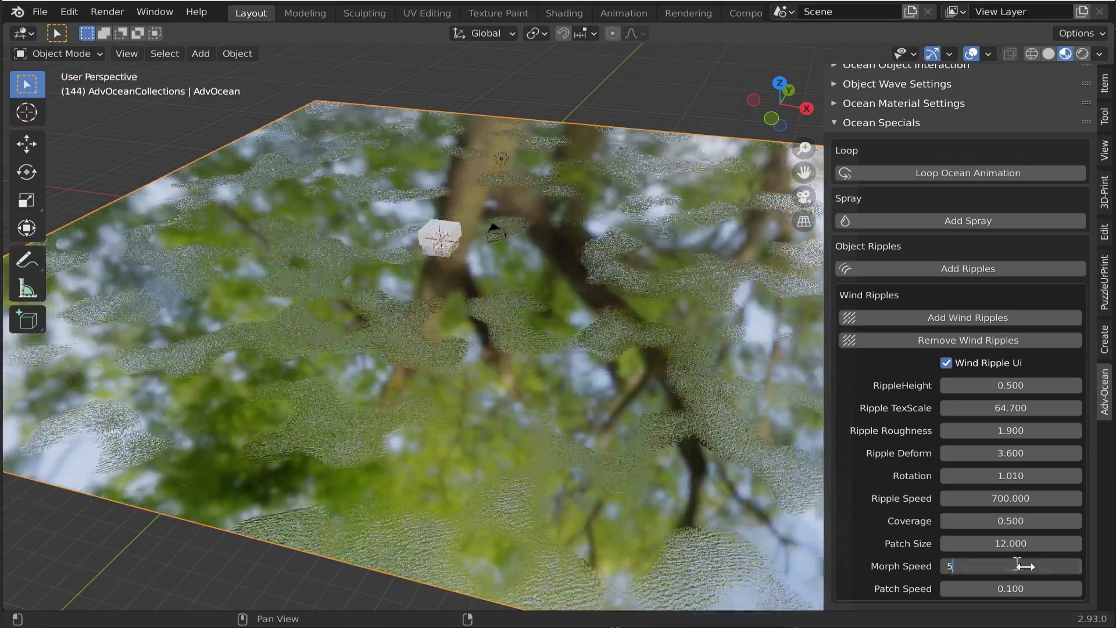
{"action": "type", "text": "5"}
{"action": "key", "text": "Return"}
{"action": "key", "text": "Return"}
{"action": "key", "text": "space"}
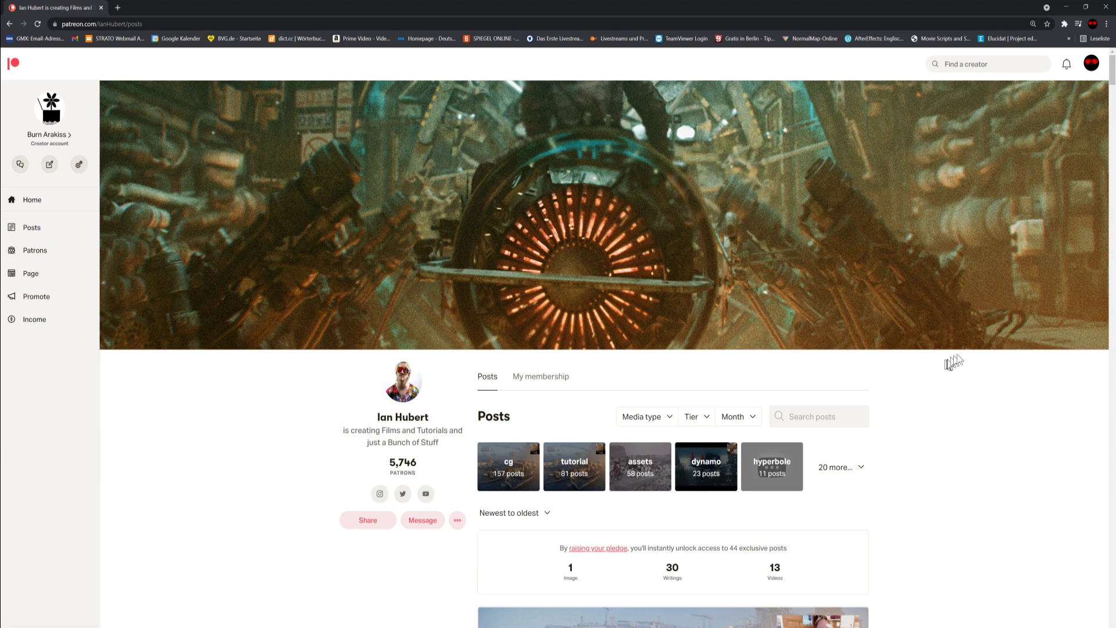
Look through the creator's Patreon posts in the browser down to "Tips for Optimizing Photoscans".
{"action": "scroll", "coordinate": [960, 358], "scroll_direction": "down", "scroll_amount": 2}
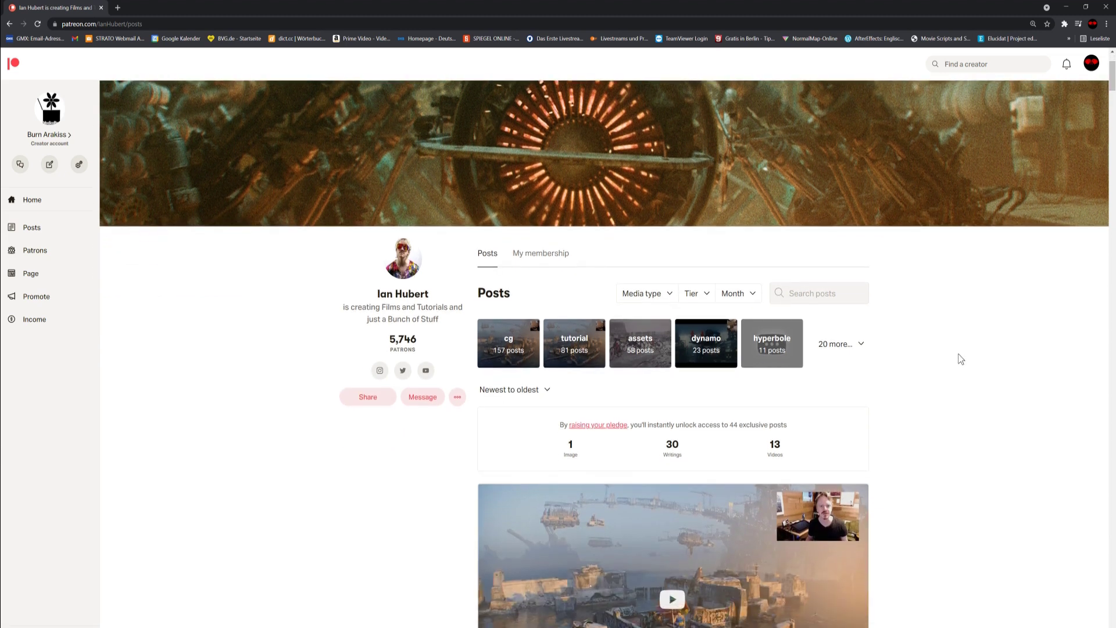
{"action": "scroll", "coordinate": [959, 358], "scroll_direction": "down", "scroll_amount": 1}
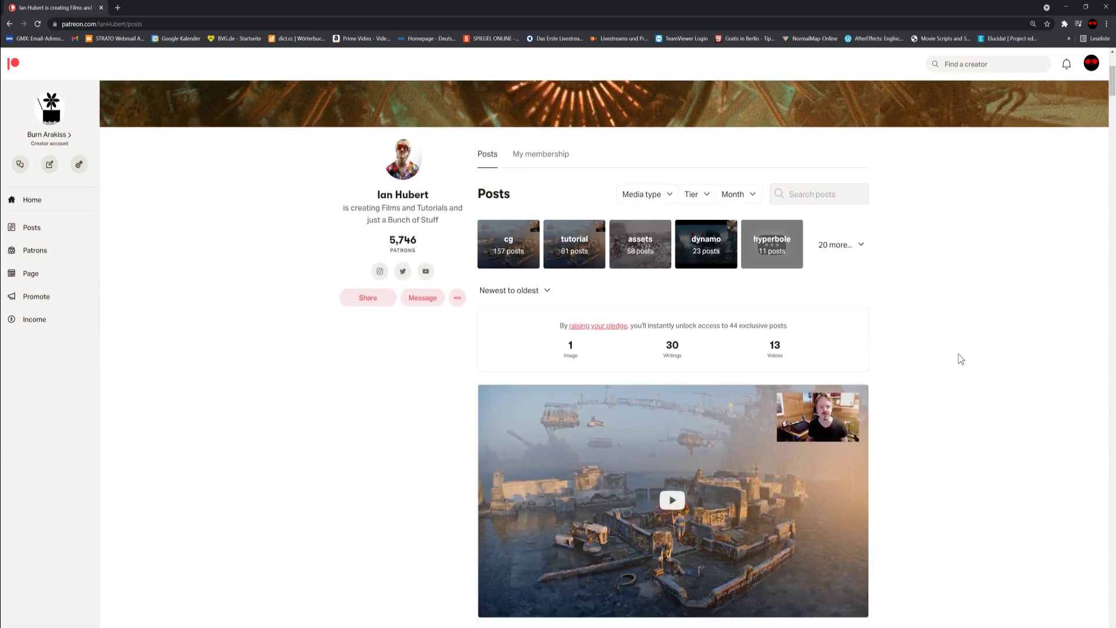
{"action": "scroll", "coordinate": [960, 358], "scroll_direction": "down", "scroll_amount": 3}
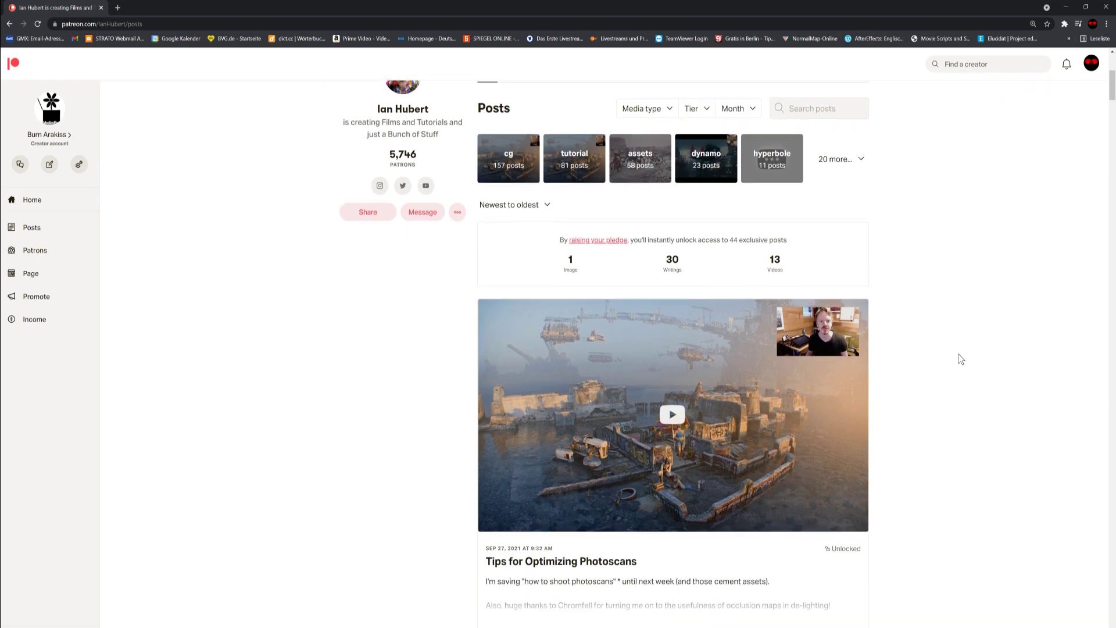